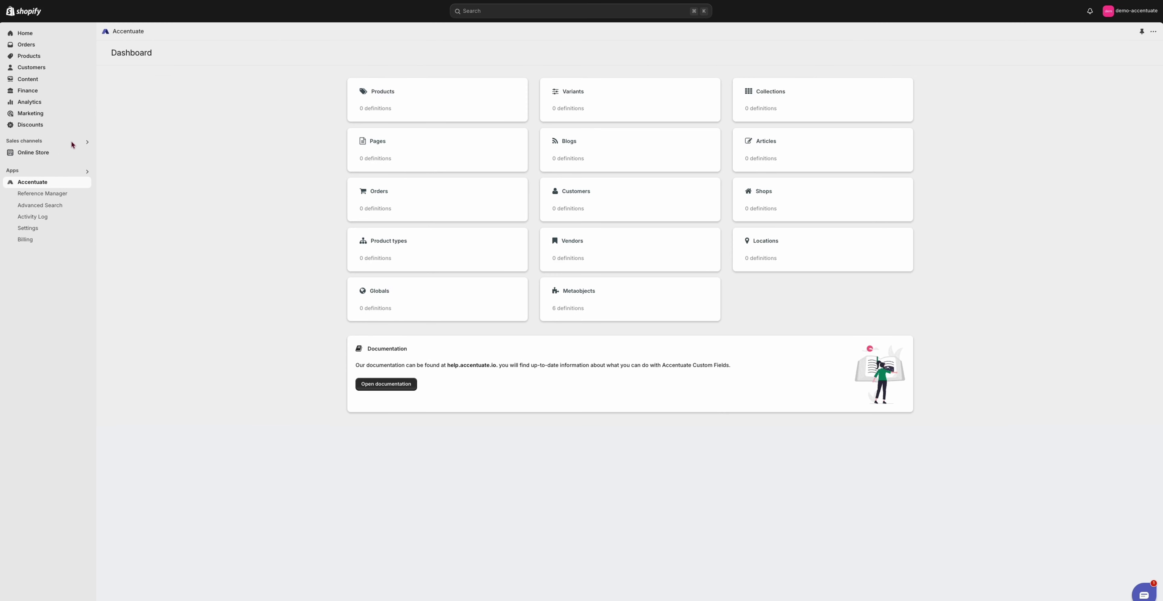
# Open the online store's Dawn theme for customization and bring up the product template previewing Example of product 1
pyautogui.click(45, 154)
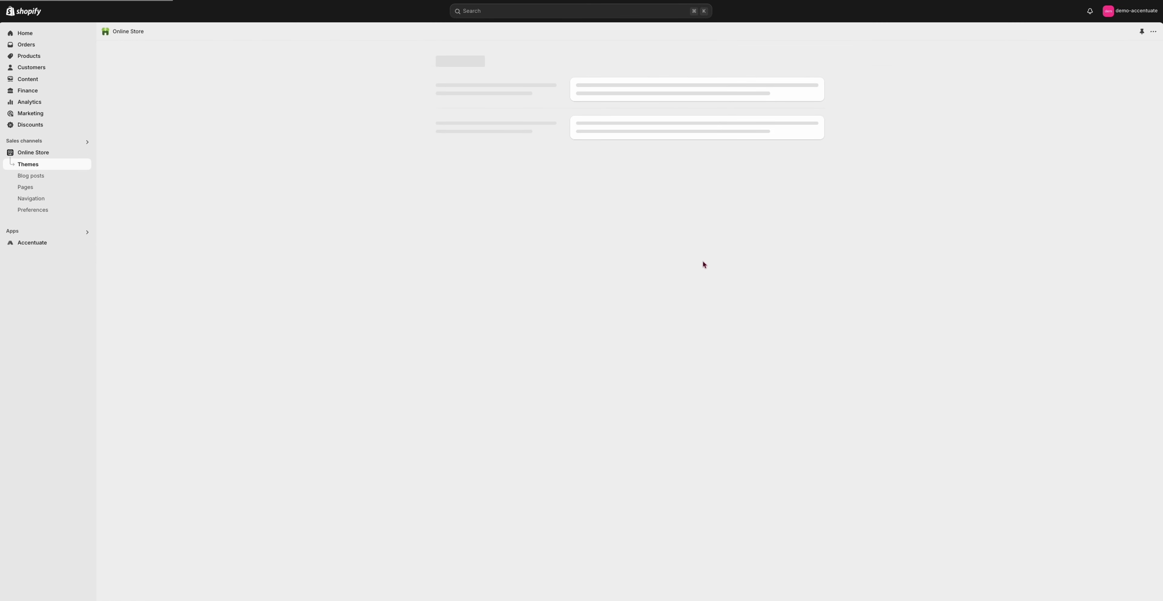
pyautogui.click(792, 238)
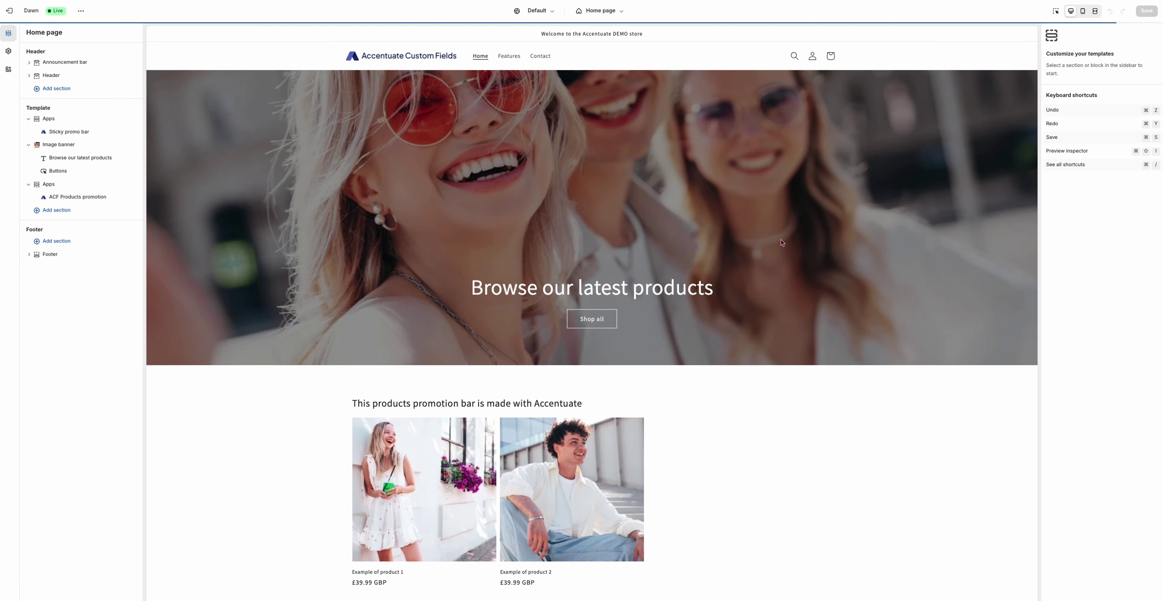
pyautogui.click(434, 472)
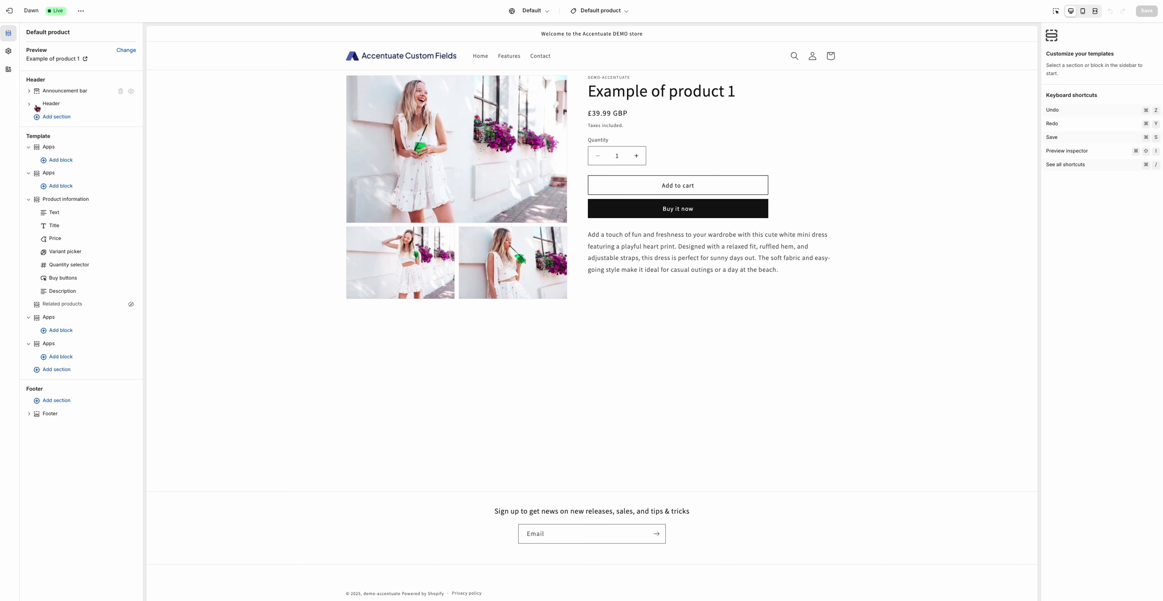
# Add Accentuate's Sticky promo bar block to the first Apps section of the product template
pyautogui.click(73, 161)
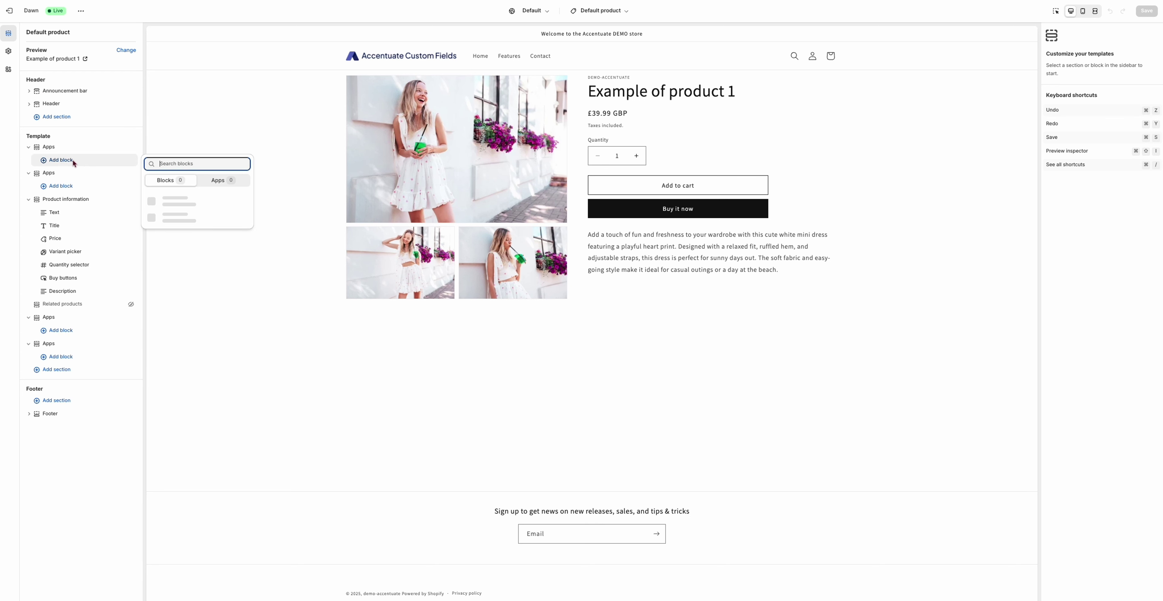
pyautogui.click(225, 181)
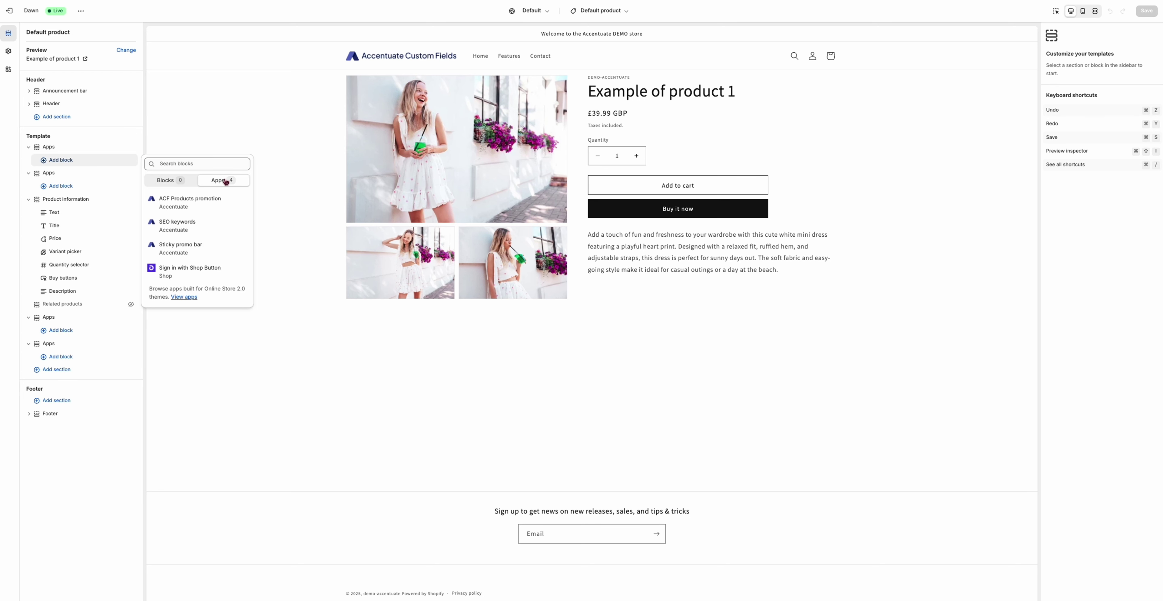
pyautogui.click(213, 248)
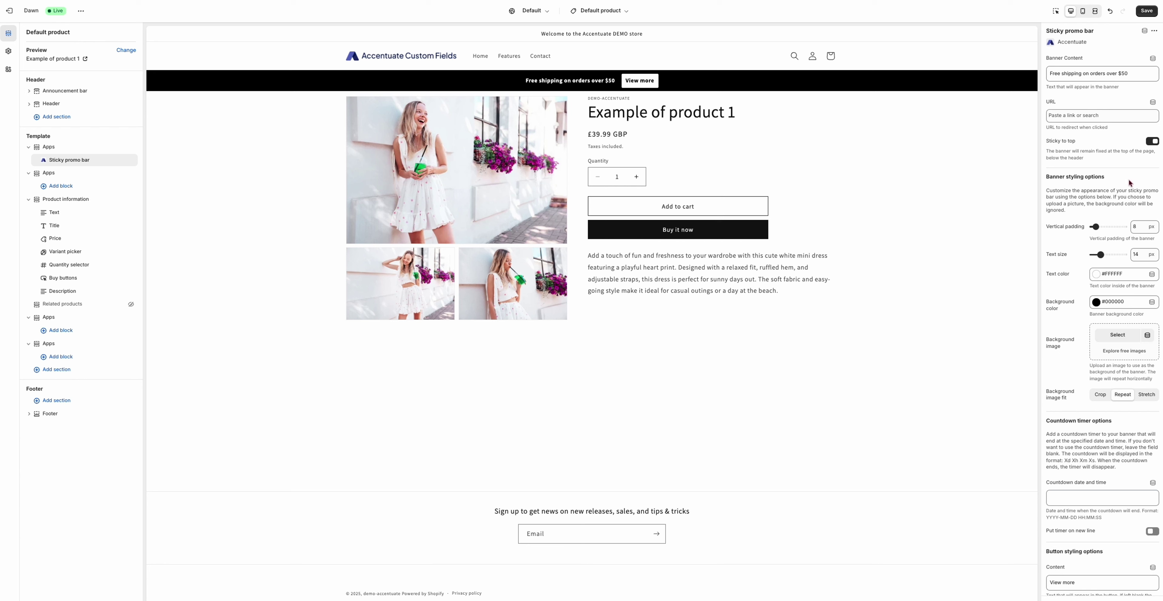
# Check the promo bar's banner content and URL options, and set its vertical padding to 18 px
pyautogui.click(1111, 75)
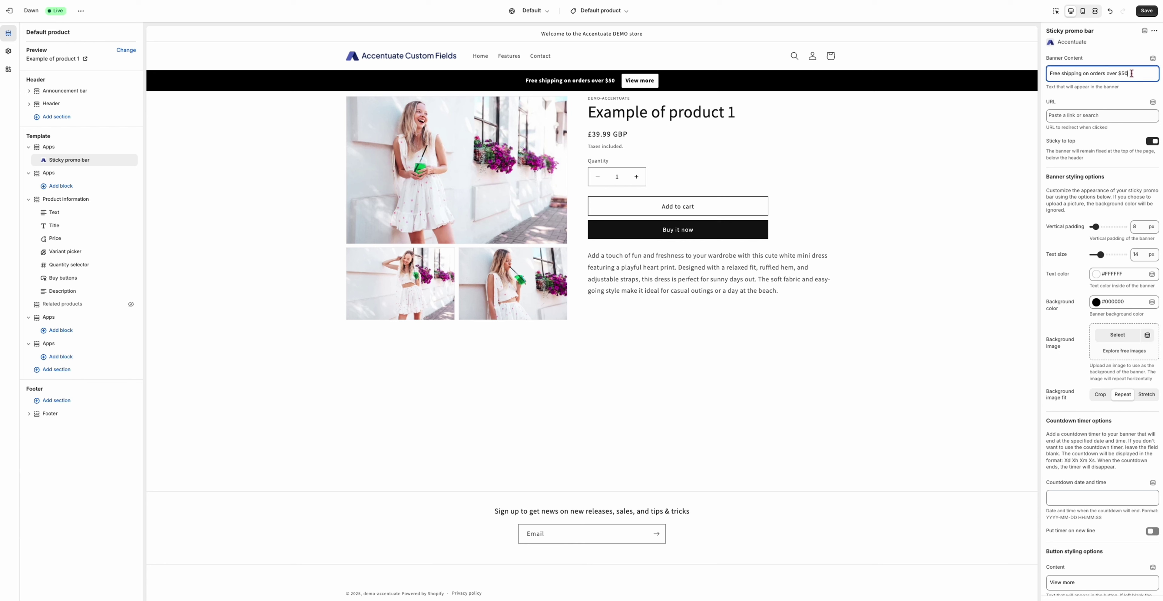
pyautogui.moveTo(1132, 75); pyautogui.dragTo(1040, 77)
pyautogui.click(1097, 116)
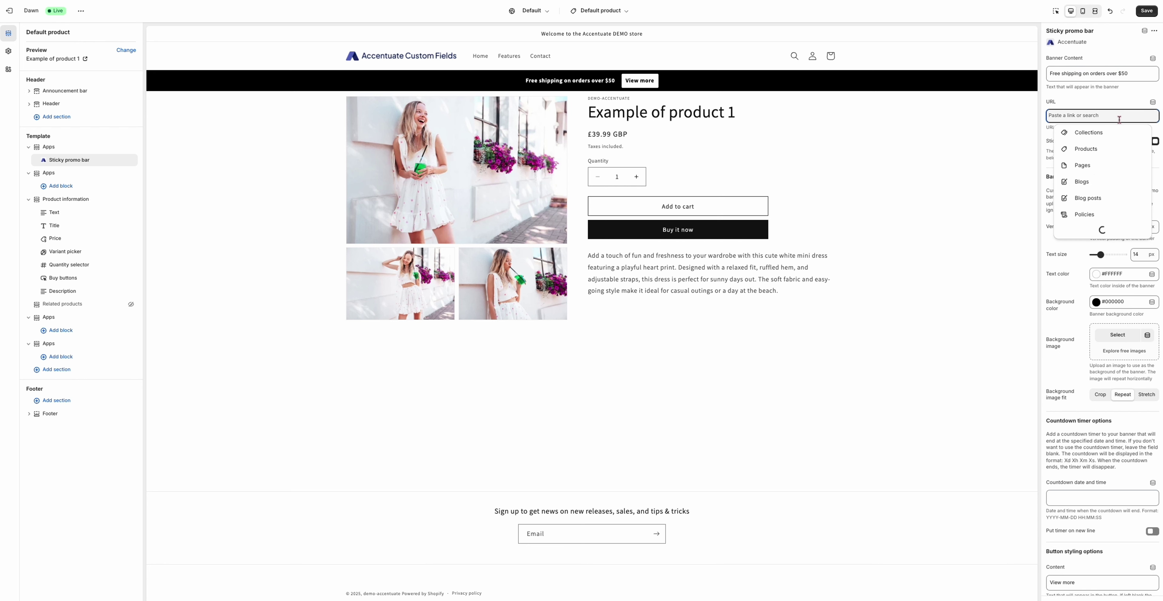
pyautogui.click(1110, 102)
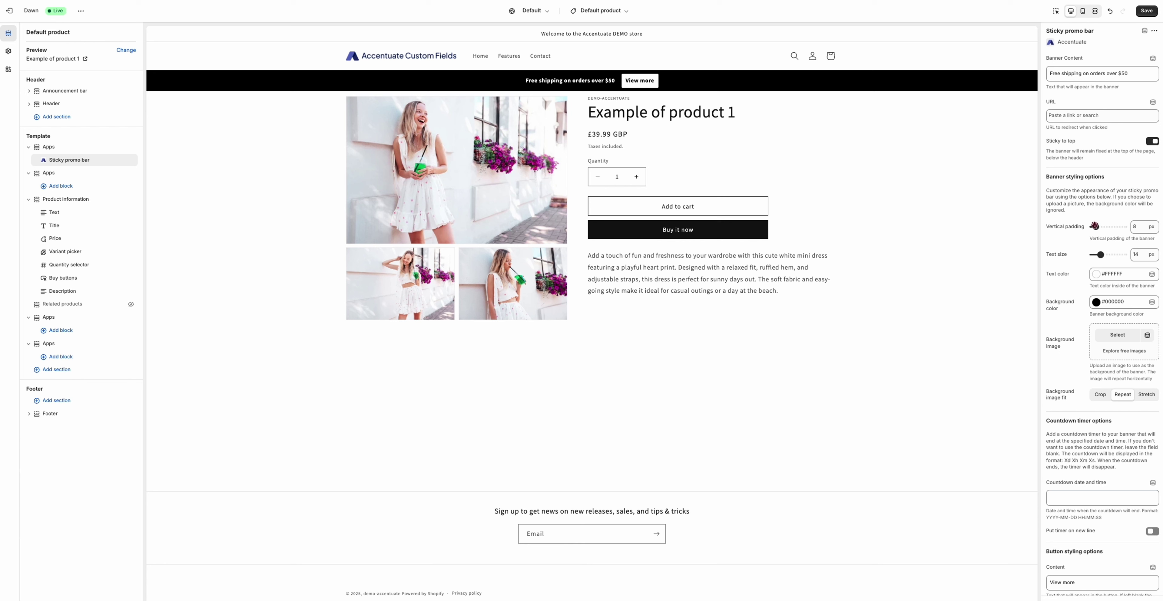
pyautogui.moveTo(1095, 226); pyautogui.dragTo(1102, 226)
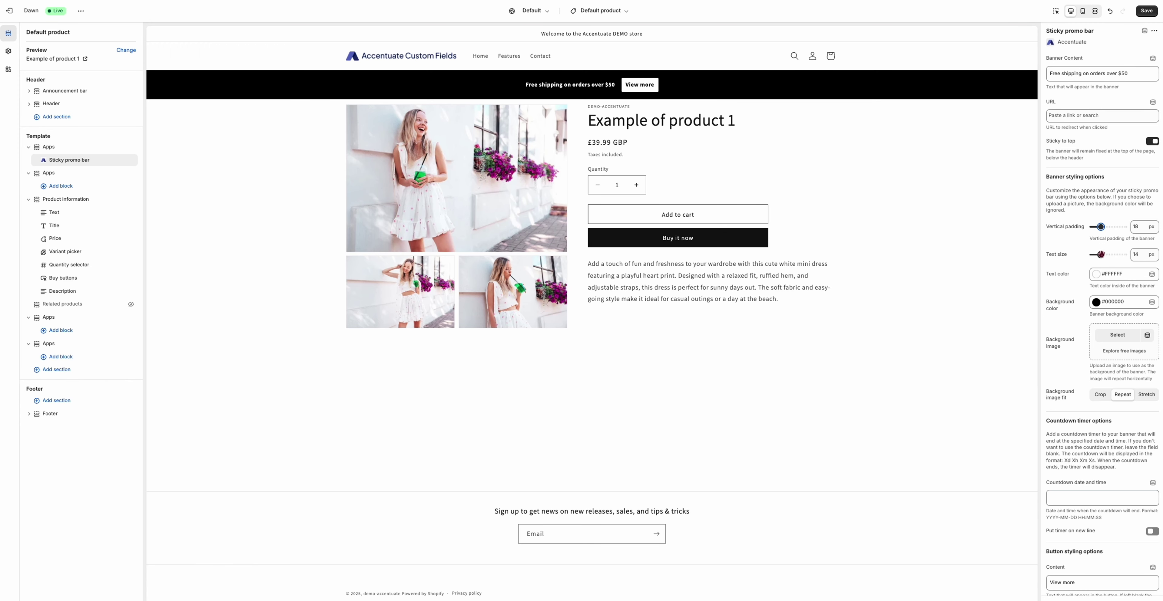
# Examine the promo bar's text and background color choices, countdown date format and button styling options
pyautogui.click(1097, 275)
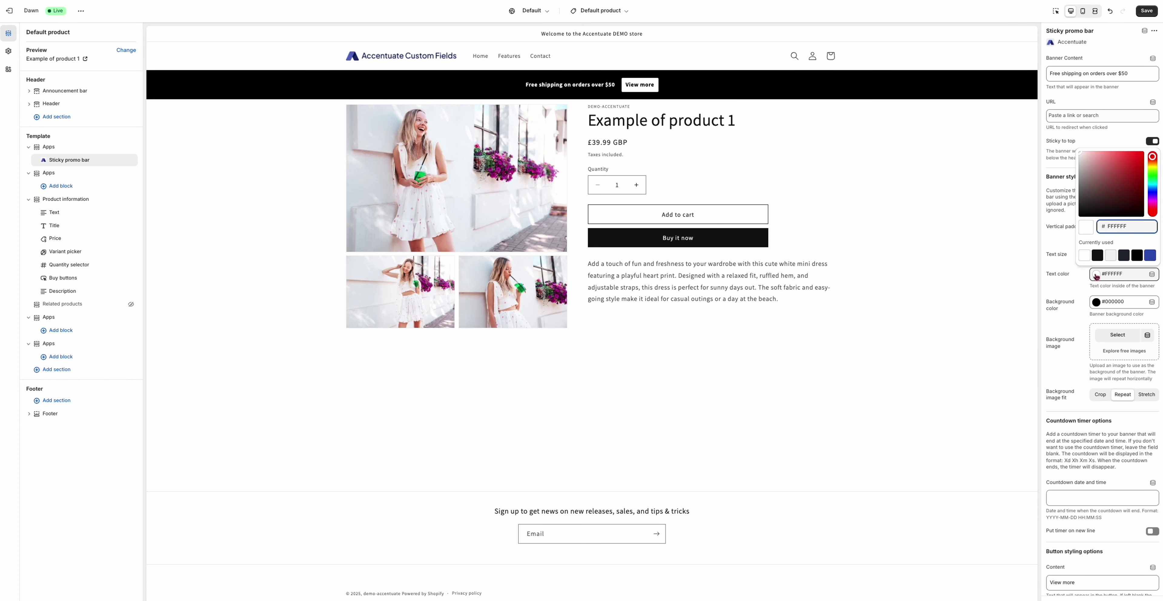
pyautogui.click(1081, 283)
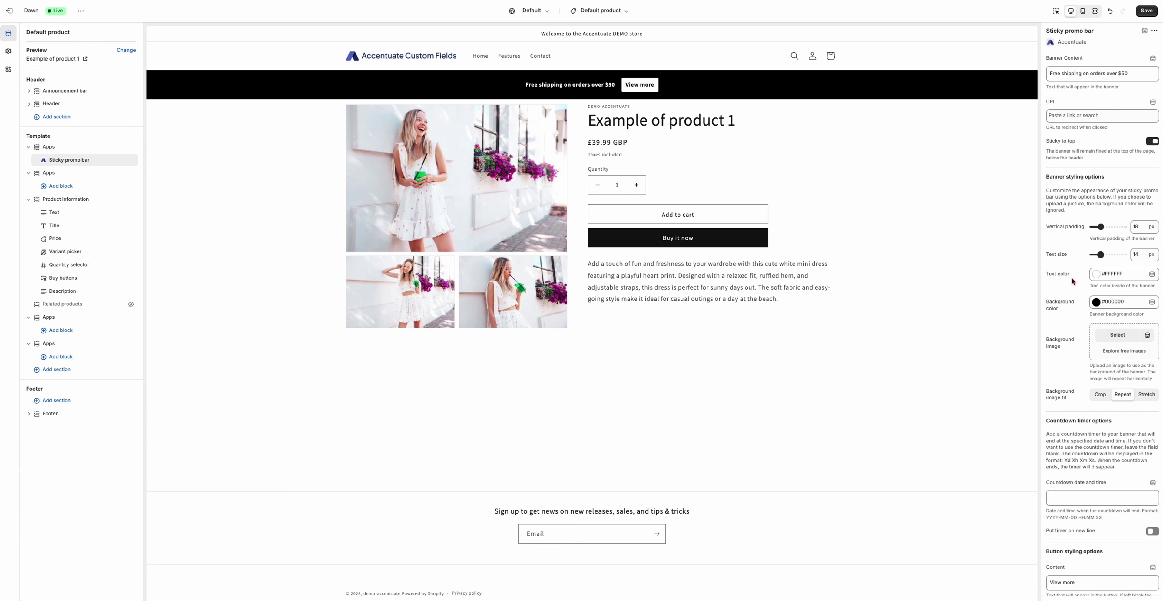
pyautogui.click(1097, 304)
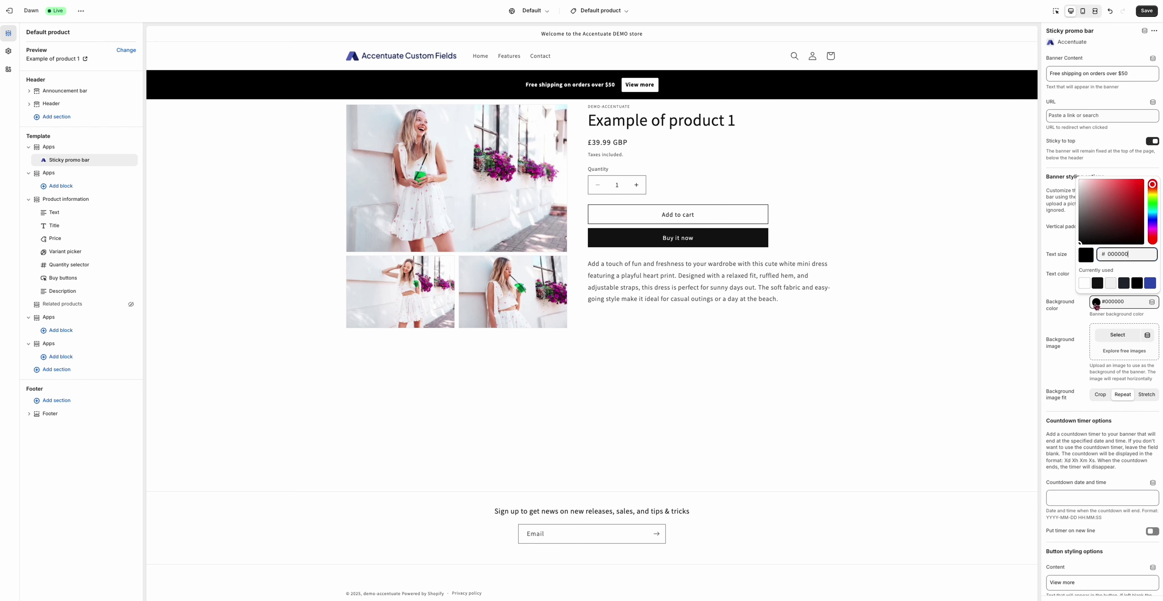
pyautogui.click(1066, 312)
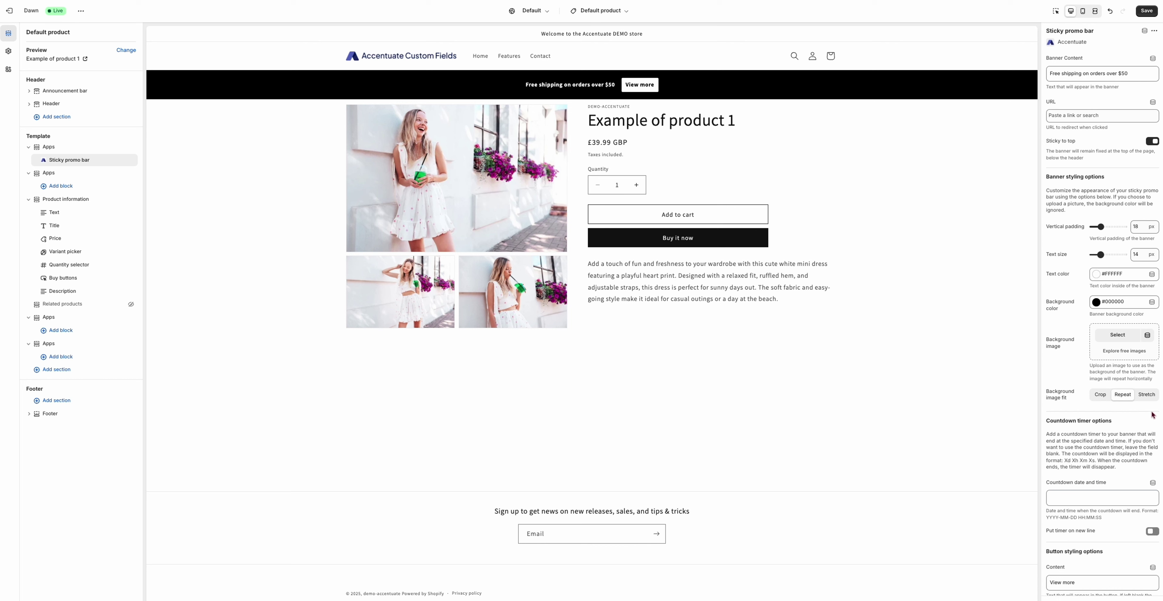
pyautogui.scroll(-3, 1151, 415)
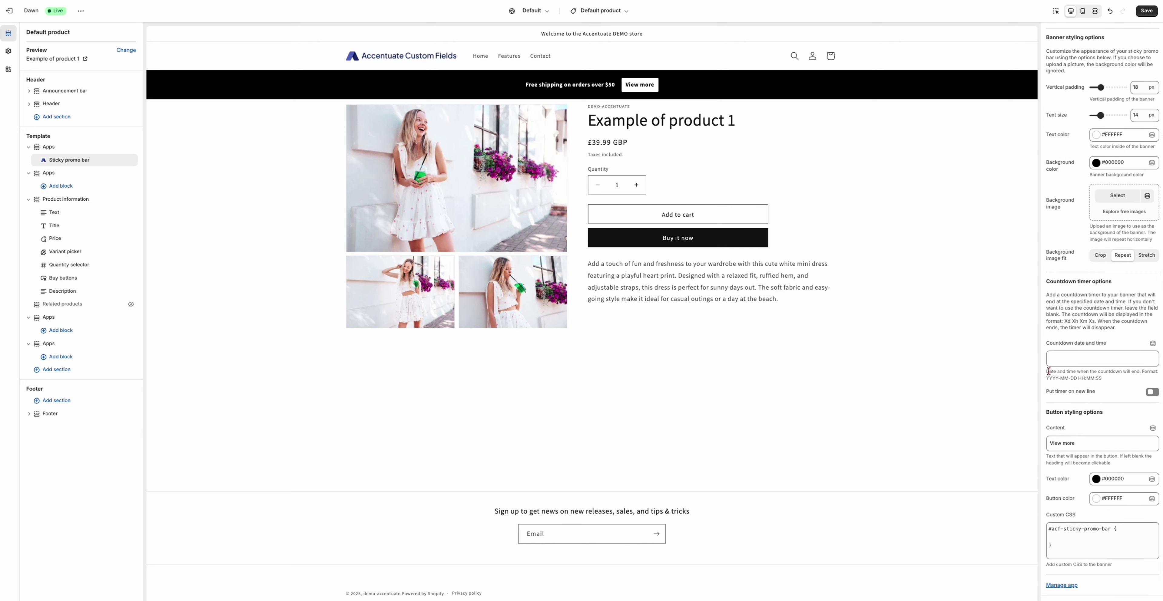
pyautogui.moveTo(1048, 371); pyautogui.dragTo(1105, 378)
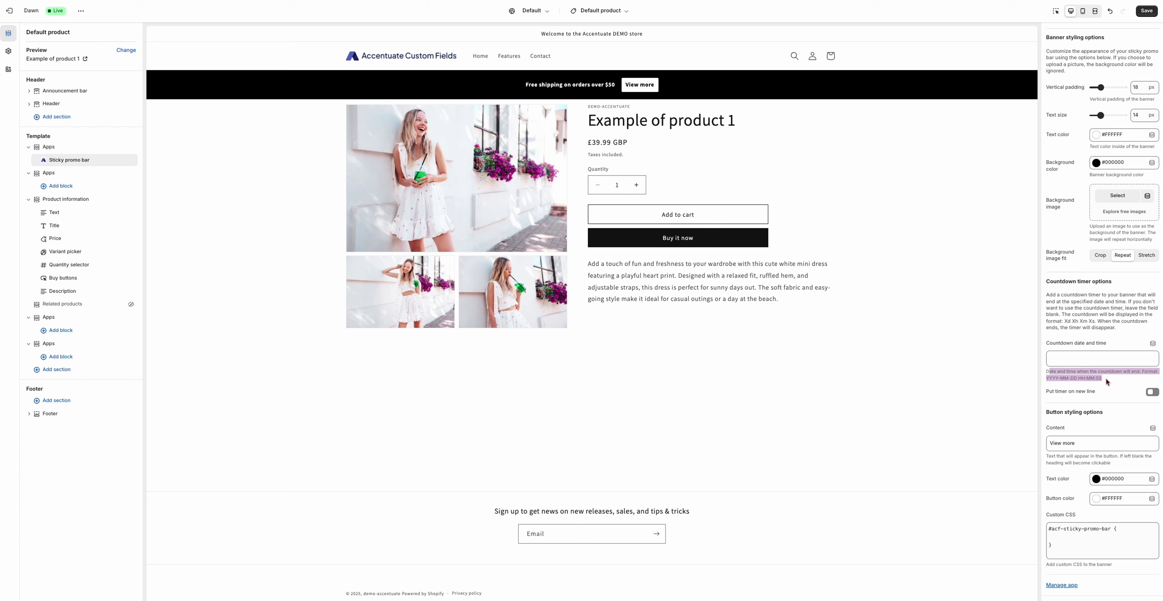
pyautogui.click(1106, 379)
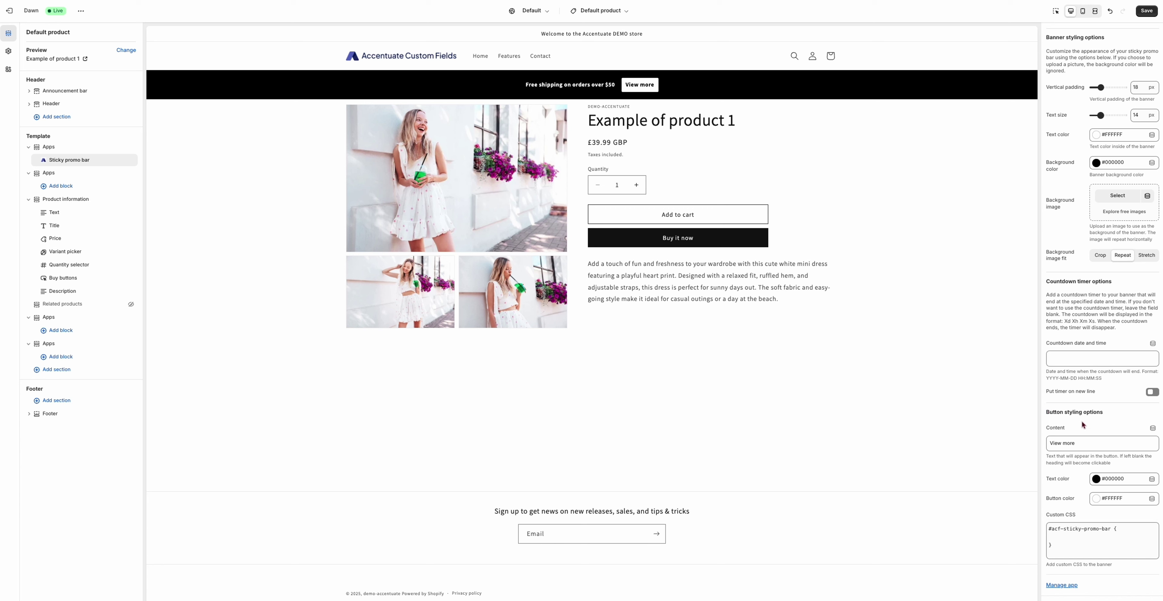
pyautogui.click(1077, 446)
pyautogui.scroll(3, 1080, 514)
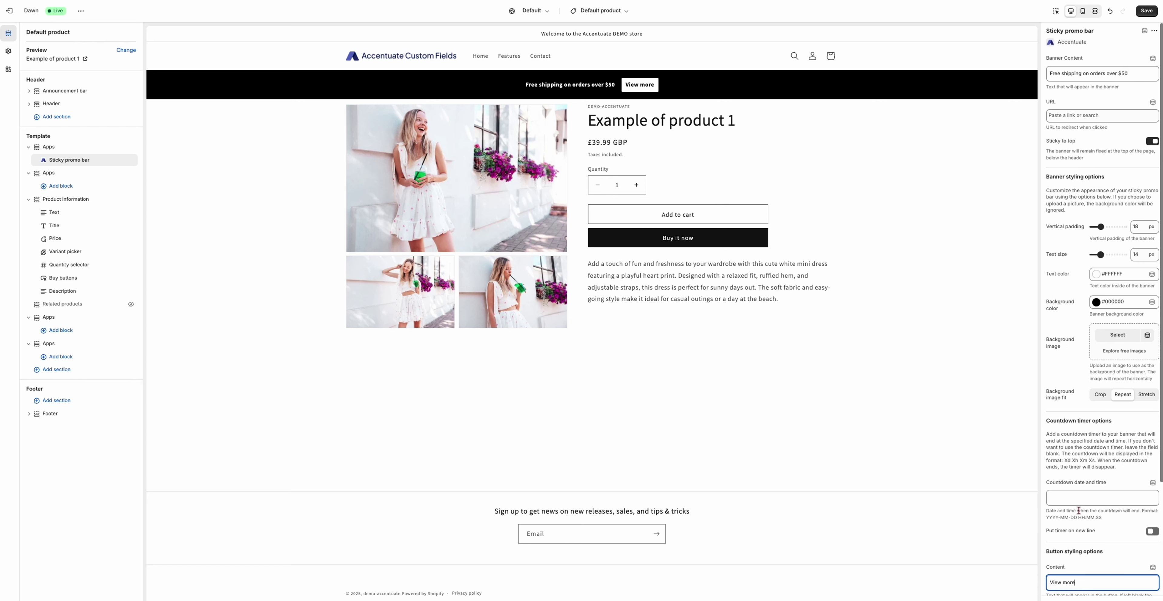
# Connect the promo bar's URL to the product template's URL as a dynamic source and deselect the block
pyautogui.click(1153, 103)
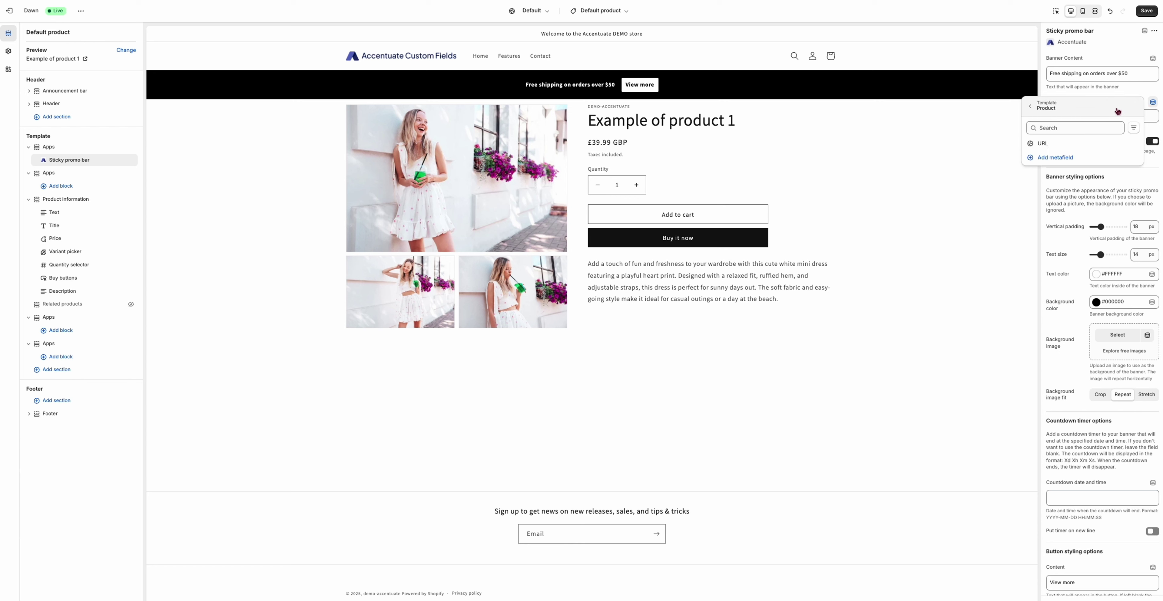
pyautogui.click(1095, 146)
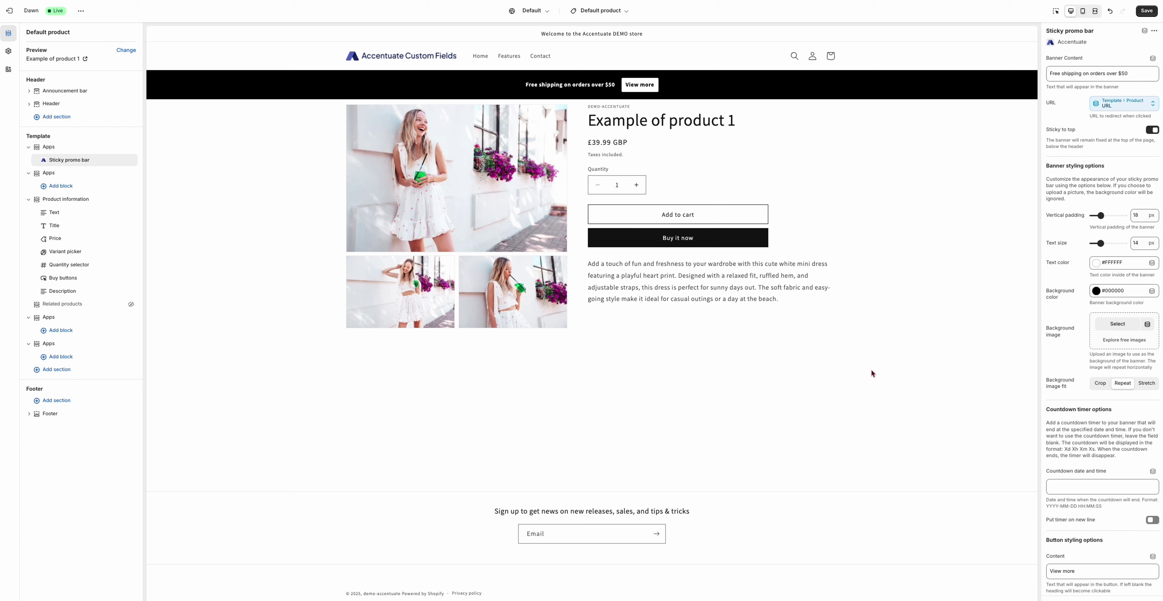
pyautogui.press('Escape')
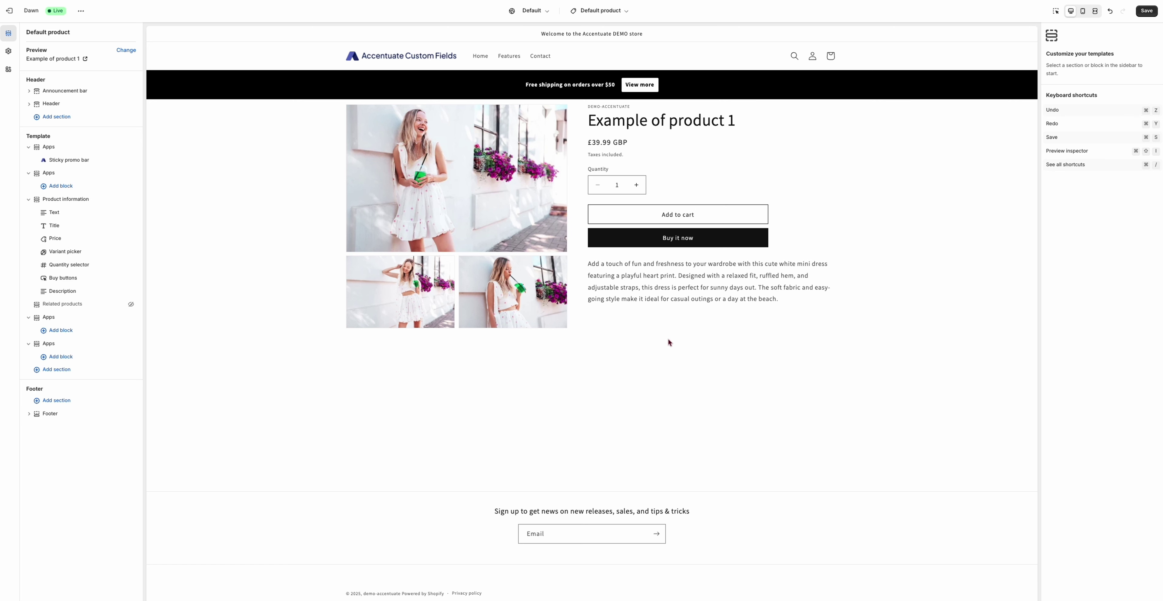
# Add Accentuate's SEO keywords block below Description in the Product information section
pyautogui.moveTo(97, 295); pyautogui.dragTo(88, 301)
pyautogui.click(88, 300)
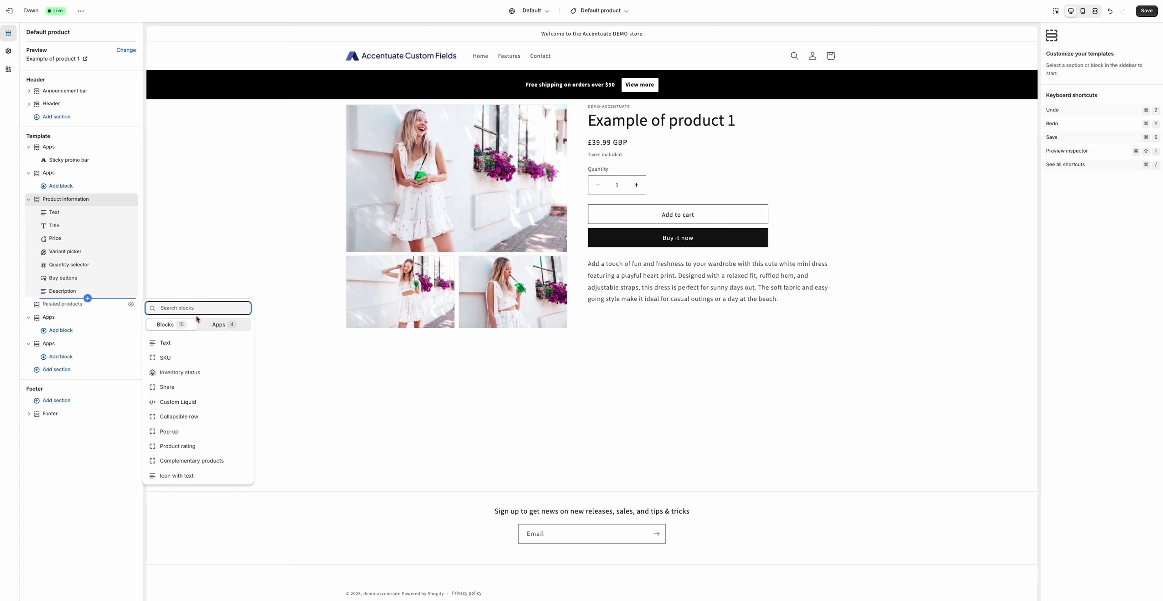
pyautogui.click(233, 326)
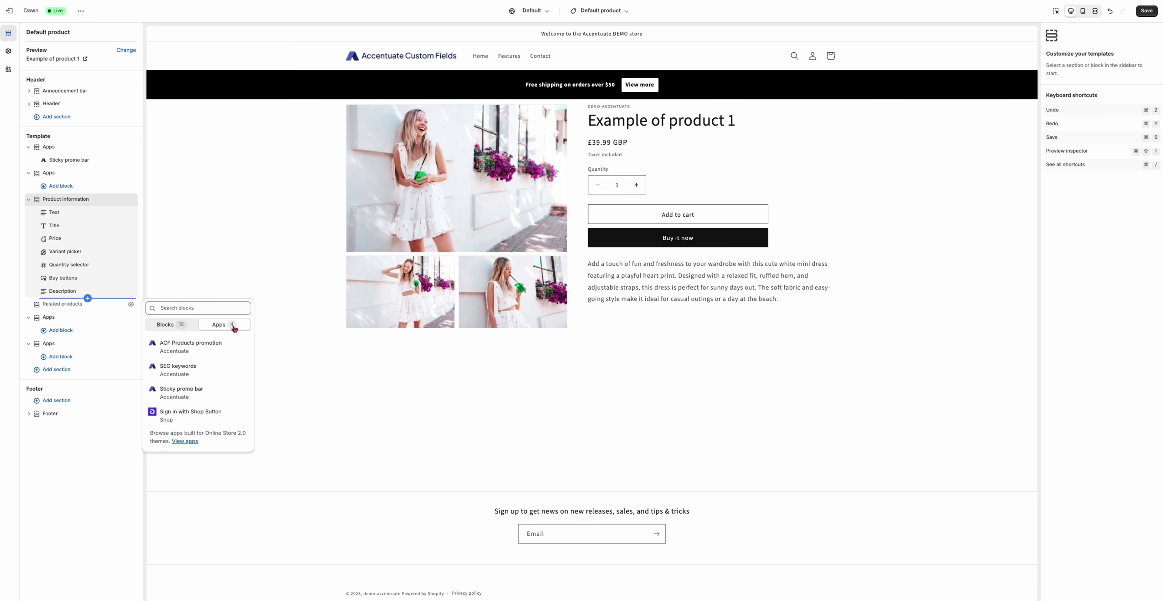
pyautogui.click(179, 372)
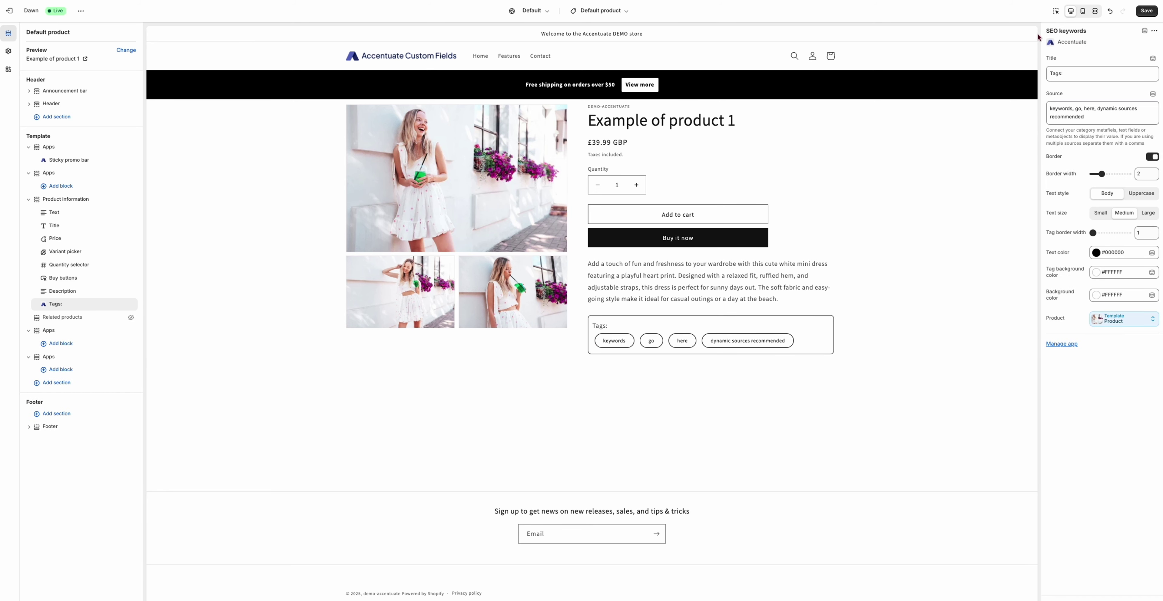
# Replace the SEO keywords block's placeholder source with the product's Clothing features > Label category metafield
pyautogui.click(1069, 75)
pyautogui.click(1117, 116)
pyautogui.moveTo(1117, 115); pyautogui.dragTo(1040, 114)
pyautogui.press('BackSpace')
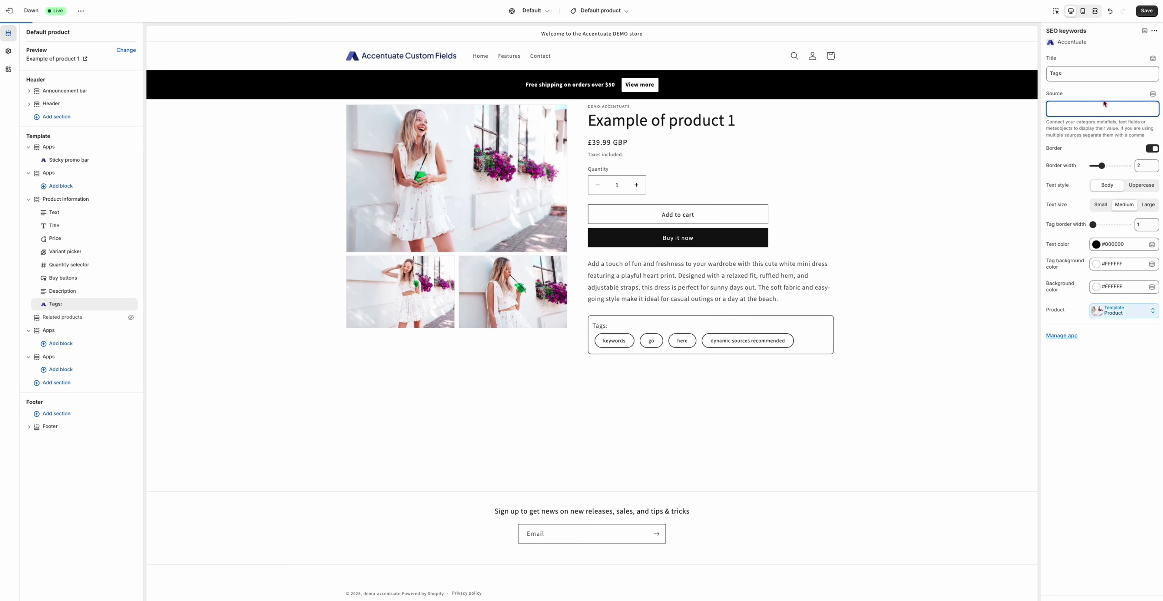
pyautogui.click(1153, 94)
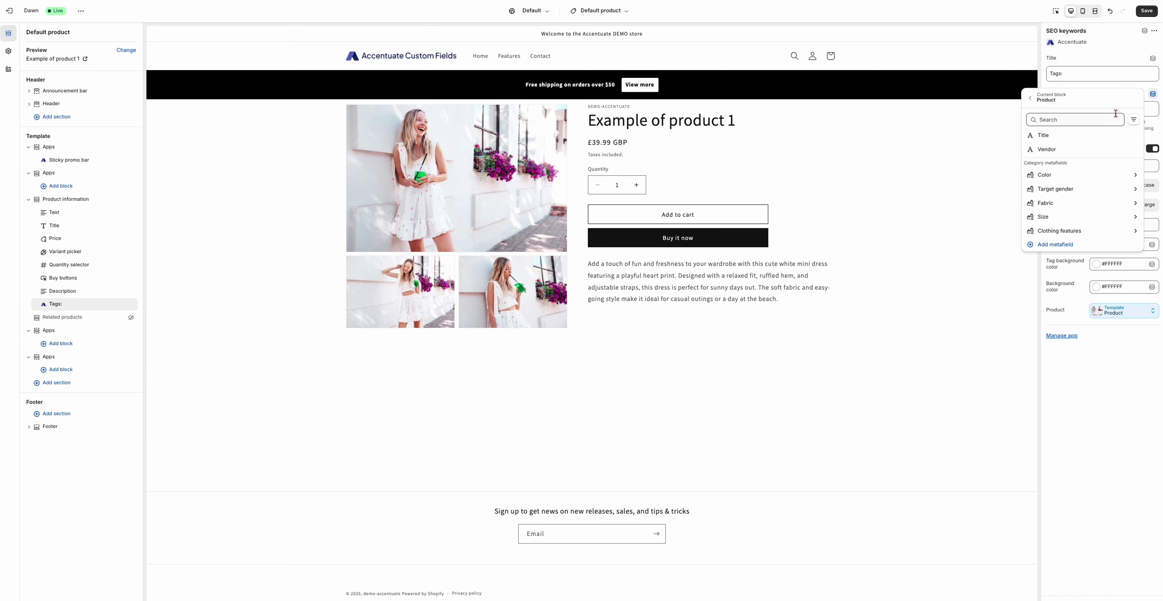
pyautogui.click(1095, 230)
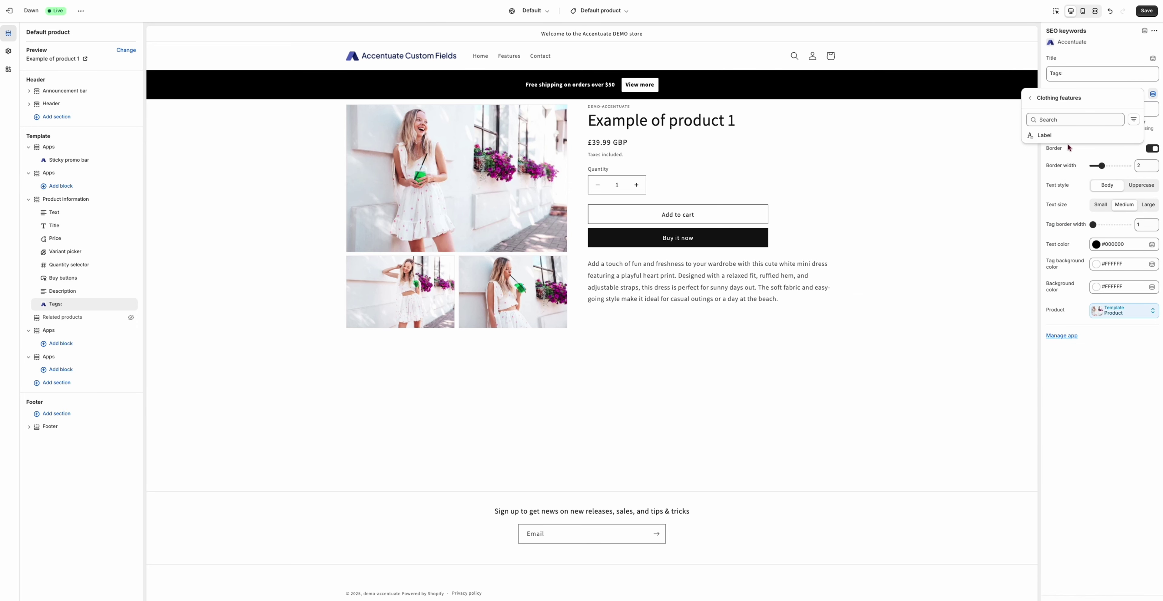
pyautogui.click(1062, 138)
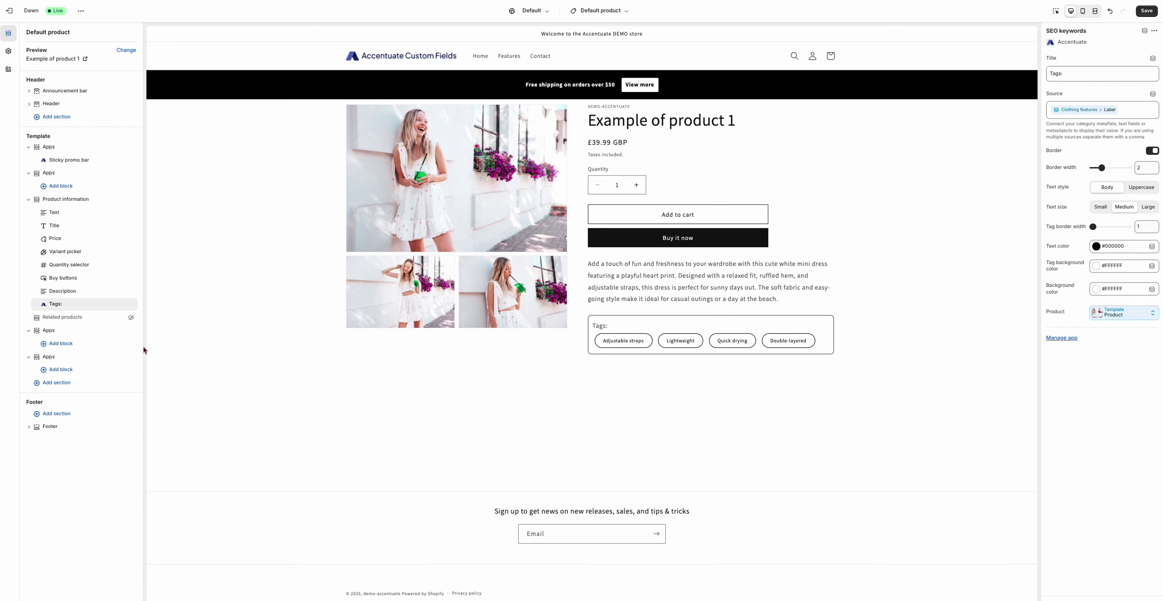
# Add Accentuate's ACF Products promotion block to the Apps section directly below Related products
pyautogui.click(66, 346)
pyautogui.click(217, 364)
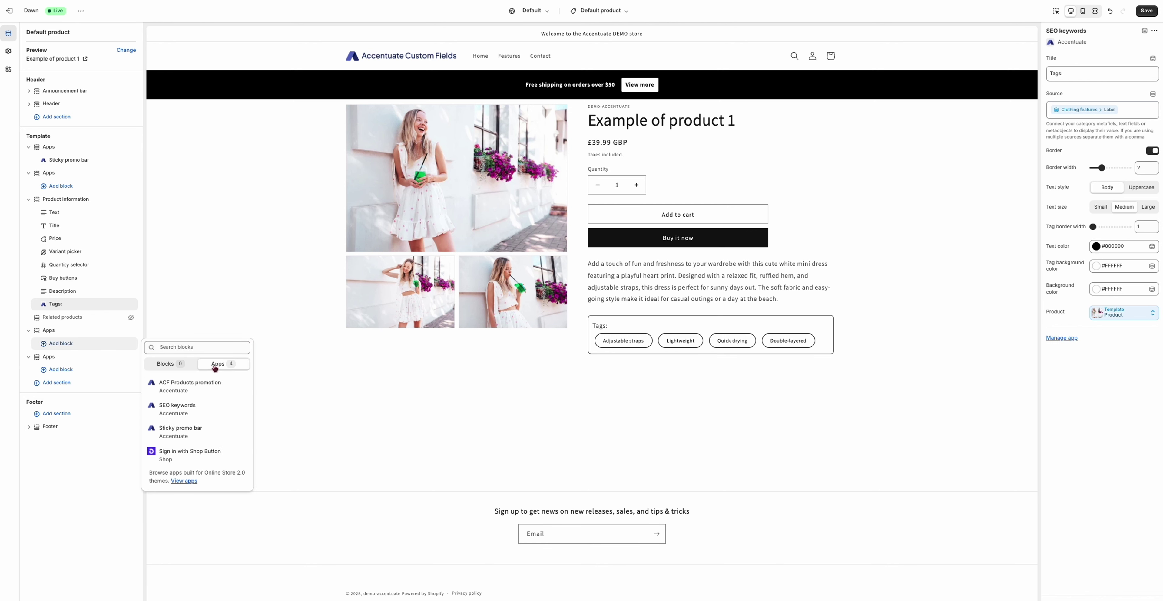
pyautogui.click(203, 382)
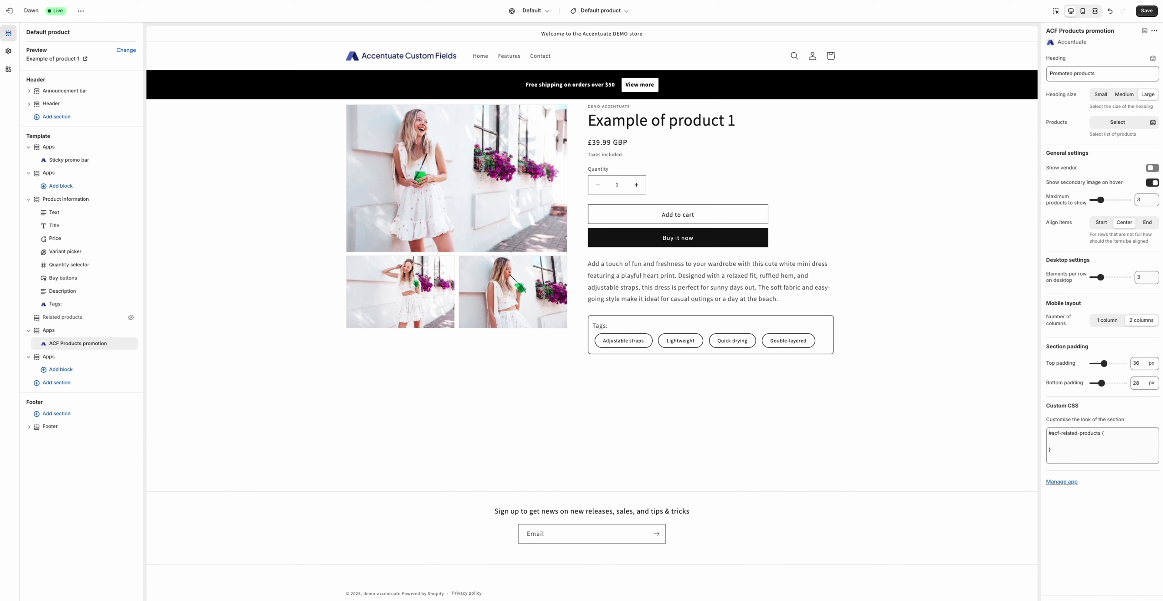
# Choose Example of product 1 and Example of product 2 for the products promotion block and align its items to Start
pyautogui.moveTo(1112, 73); pyautogui.dragTo(1048, 75)
pyautogui.click(1112, 75)
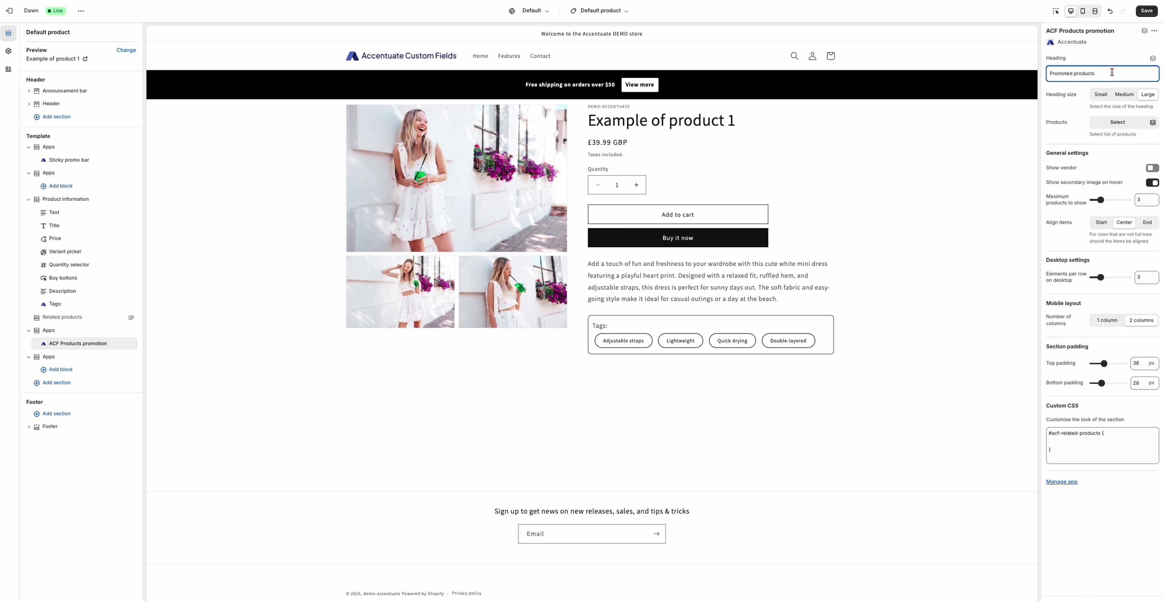
pyautogui.click(1117, 120)
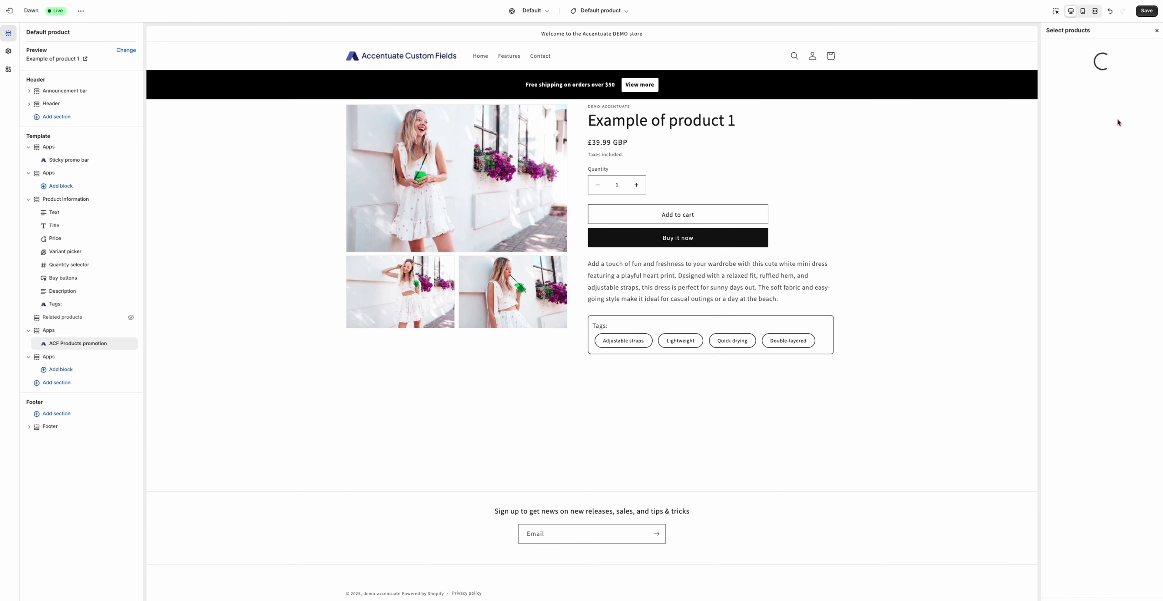
pyautogui.click(1051, 87)
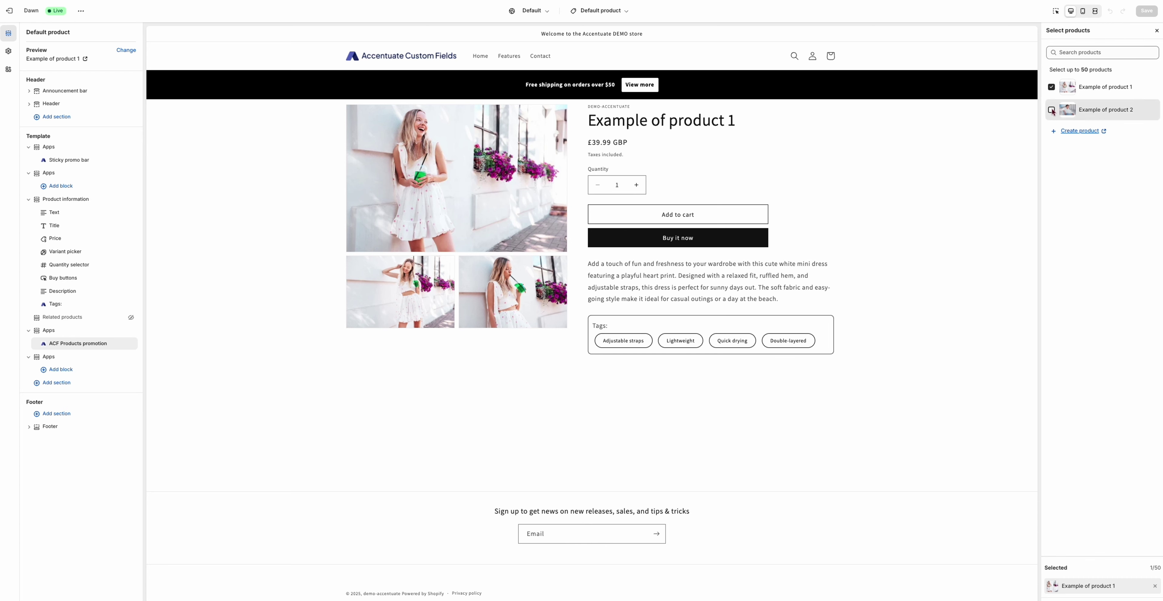
pyautogui.click(1052, 110)
pyautogui.click(1119, 600)
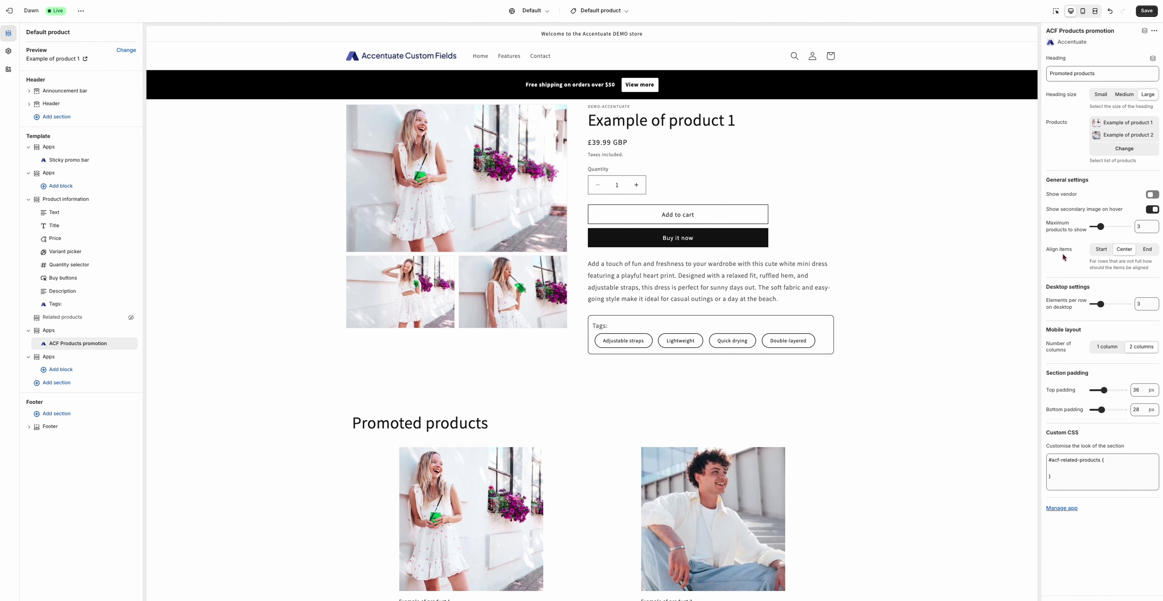
pyautogui.click(1101, 251)
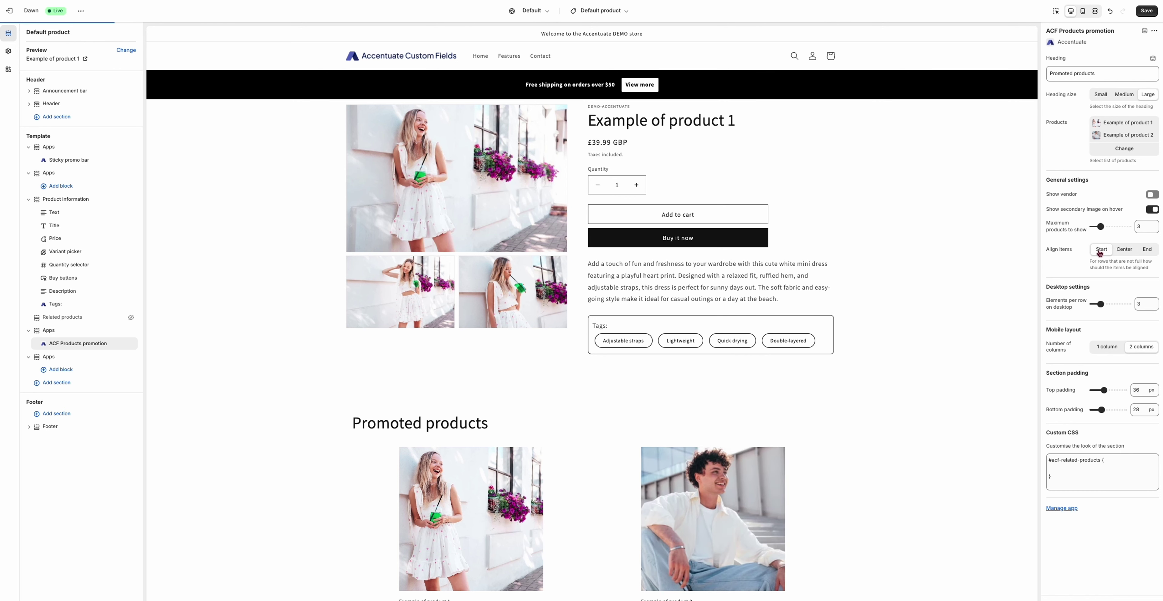